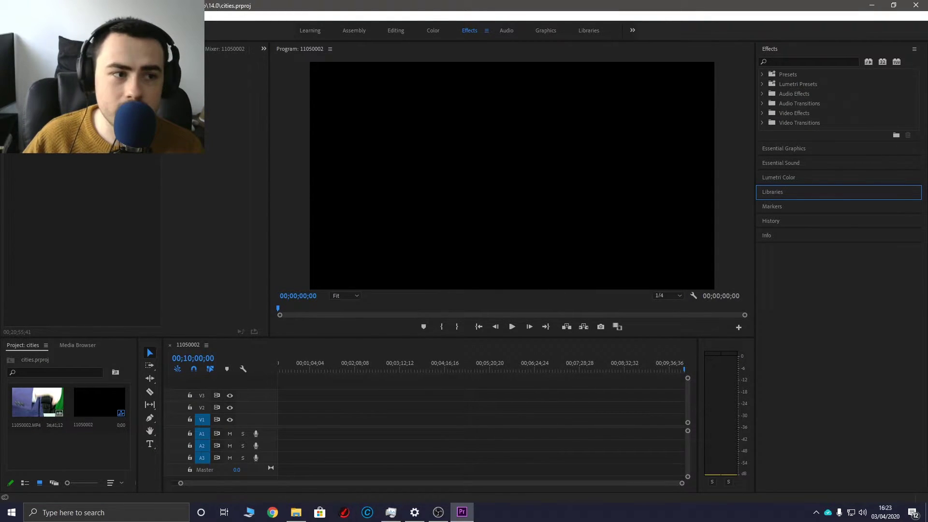
pyautogui.click(9, 16)
pyautogui.click(21, 260)
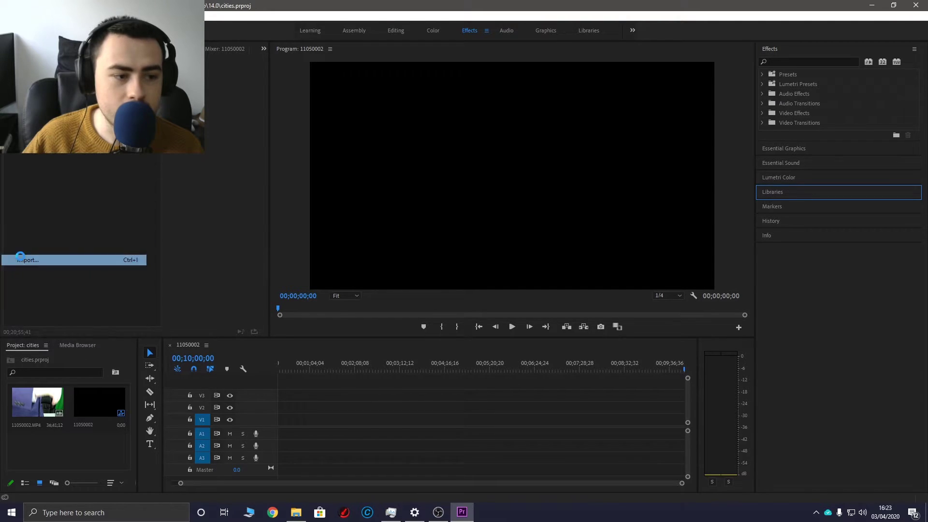
pyautogui.click(216, 164)
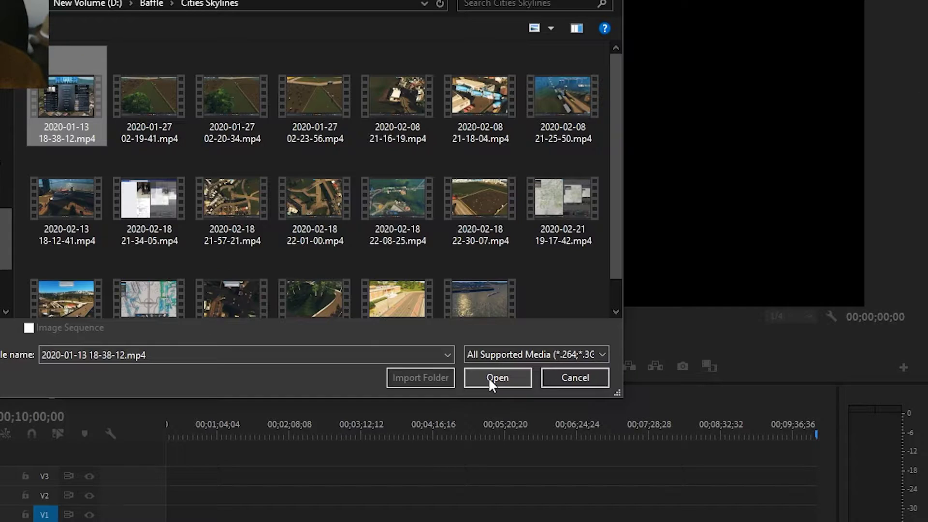
pyautogui.click(489, 378)
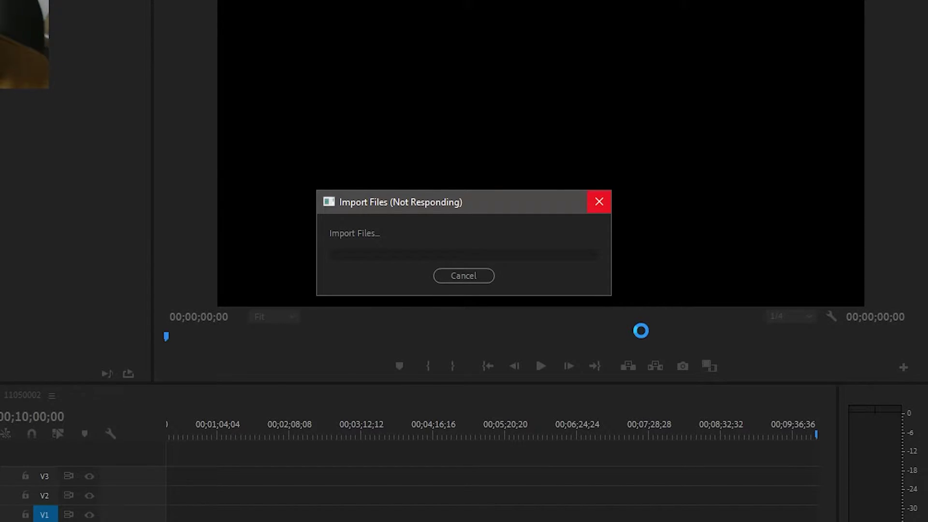
pyautogui.click(491, 270)
pyautogui.click(433, 326)
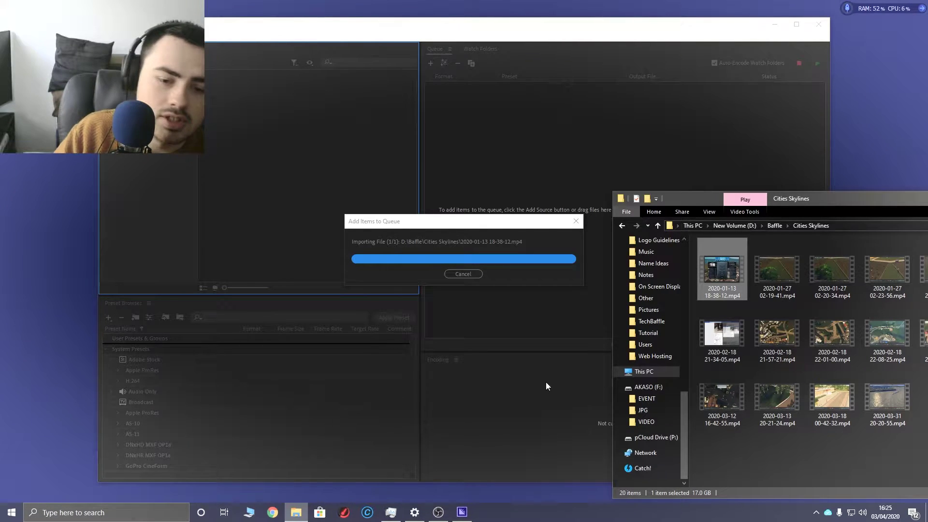
# Bring Media Encoder forward to check the recording's import progress in its queue.
pyautogui.click(546, 383)
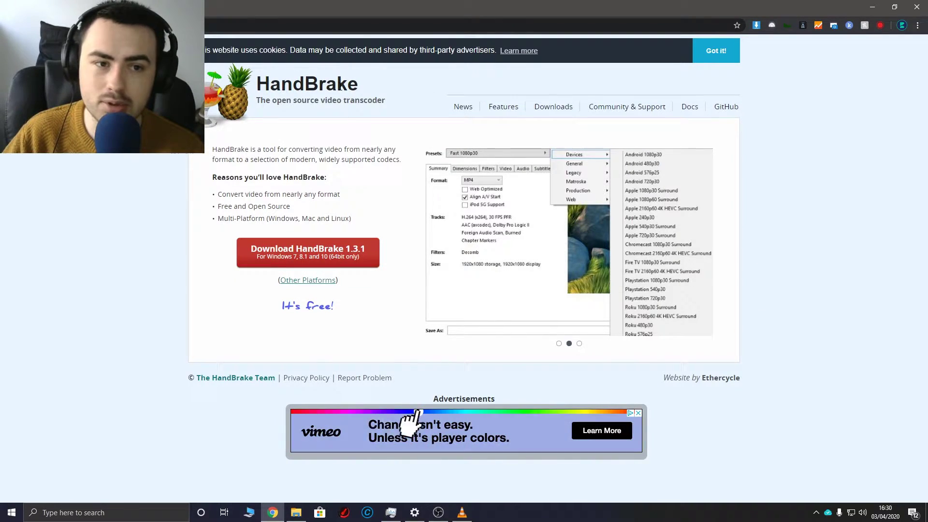
# Open the Windows Start menu to search for HandBrake.
pyautogui.click(12, 512)
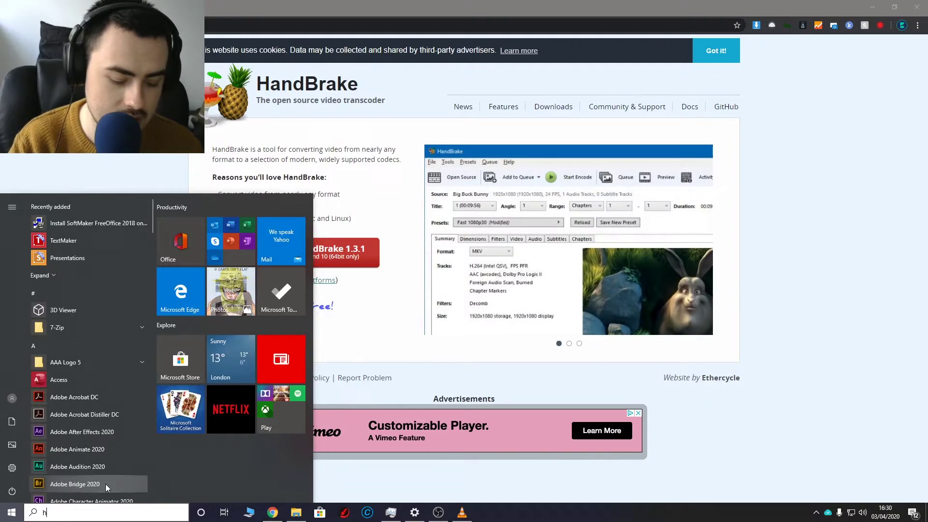
pyautogui.write('hand')
pyautogui.click(117, 251)
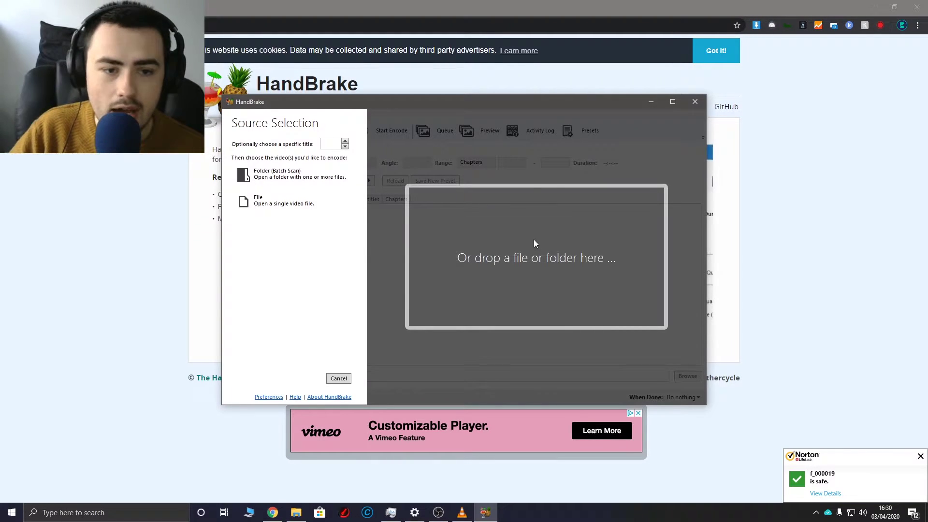
pyautogui.click(295, 512)
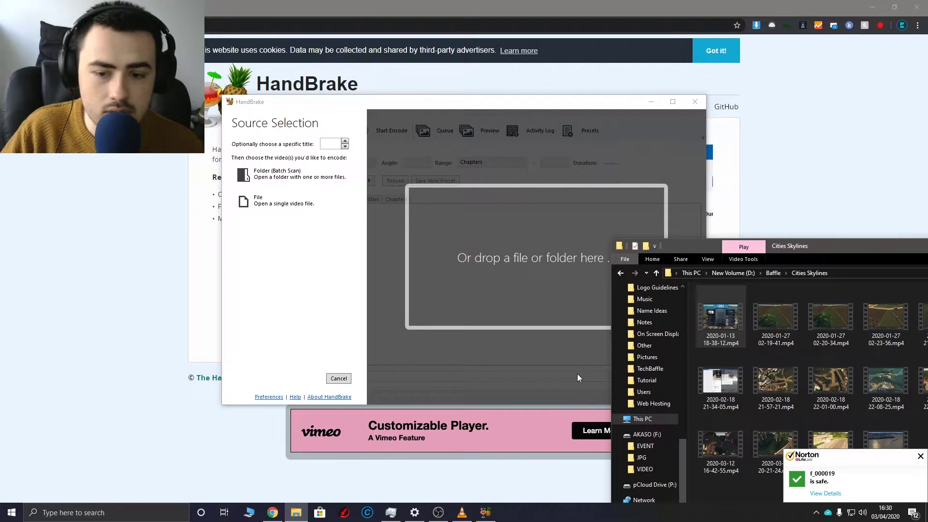
pyautogui.moveTo(719, 316); pyautogui.dragTo(522, 269)
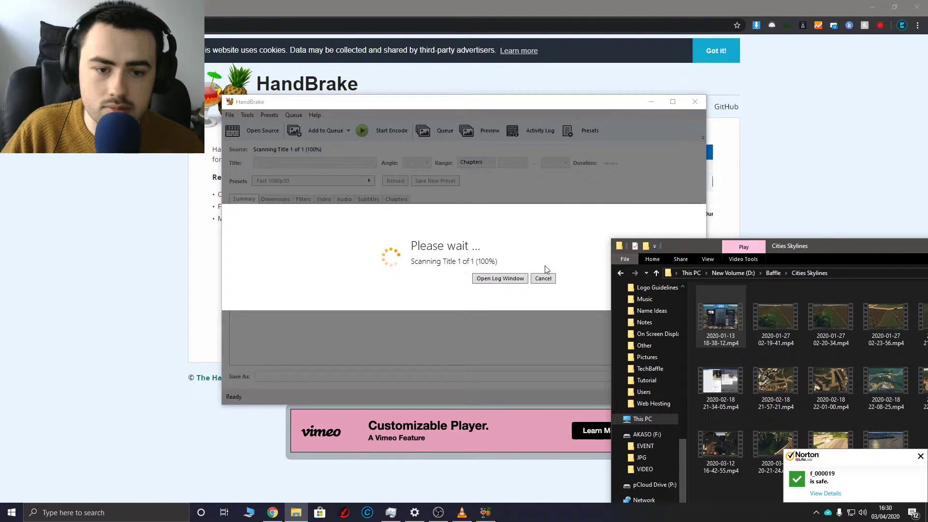
pyautogui.click(296, 512)
# Browse the File options and preset list, keeping the Fast 1080p30 preset unchanged.
pyautogui.click(229, 116)
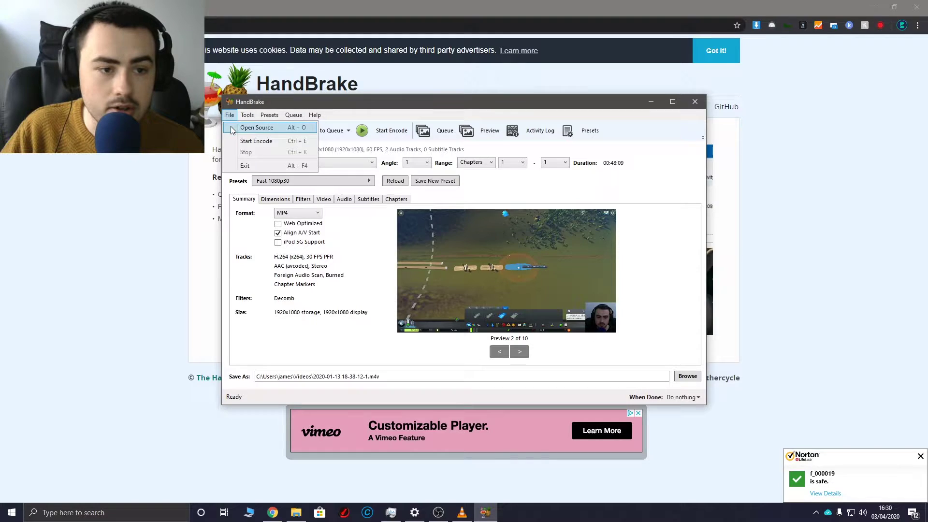
pyautogui.click(521, 106)
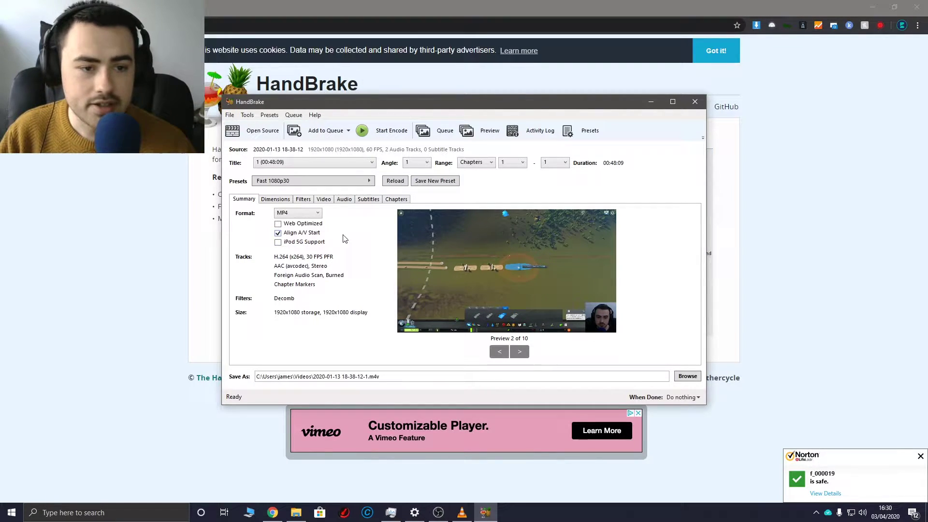
pyautogui.moveTo(435, 102); pyautogui.dragTo(490, 118)
pyautogui.click(388, 200)
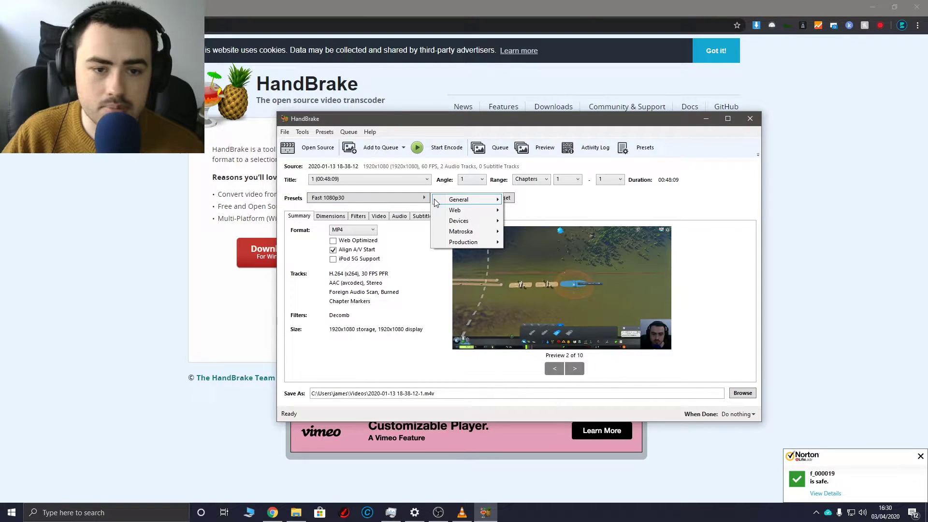
pyautogui.moveTo(444, 201)
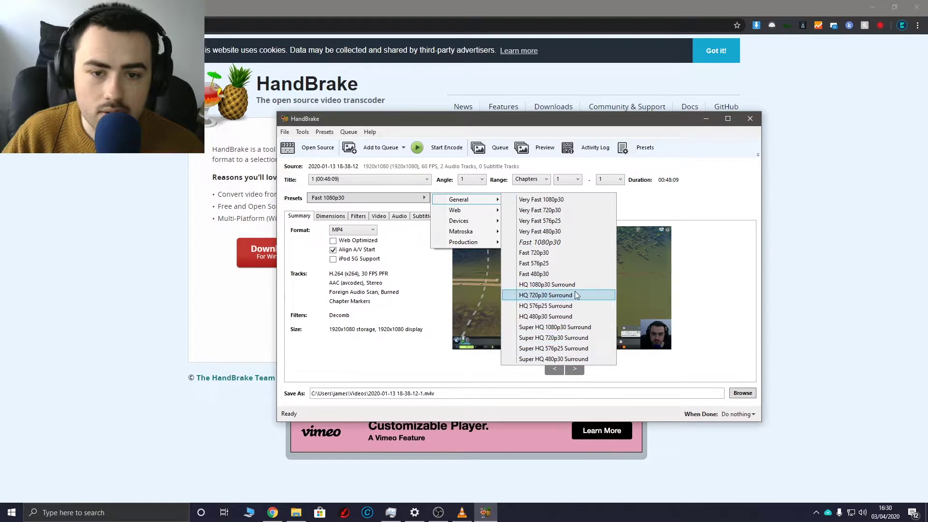
pyautogui.press('Escape')
pyautogui.press('Escape')
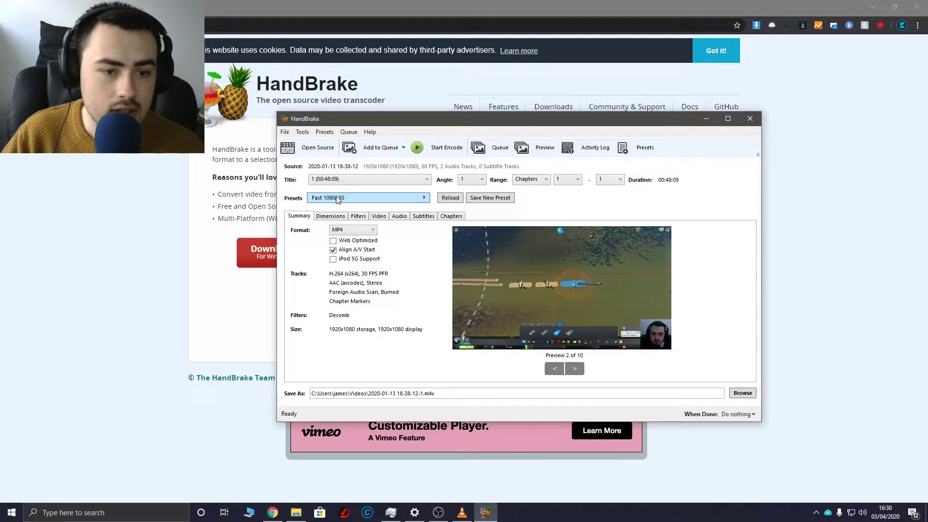
# Set the output framerate to 60 fps on the Video tab.
pyautogui.click(371, 197)
pyautogui.click(324, 218)
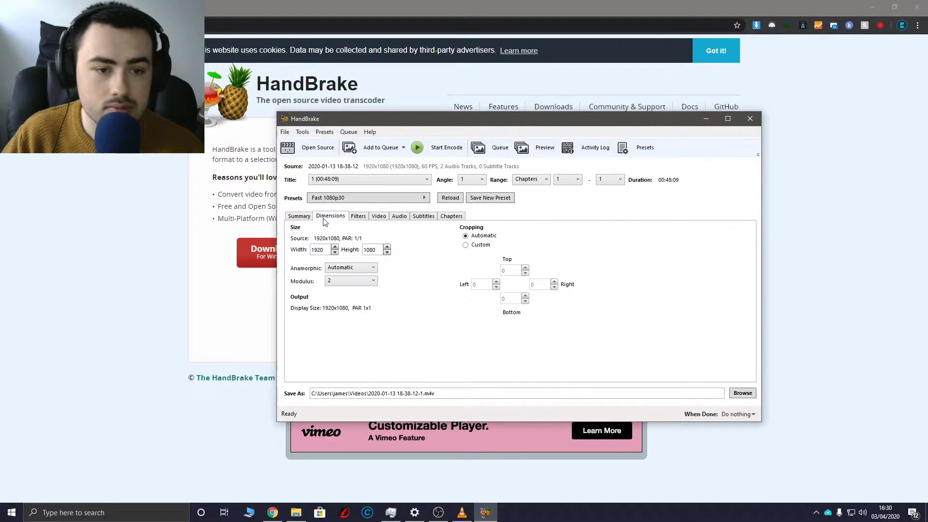
pyautogui.click(379, 217)
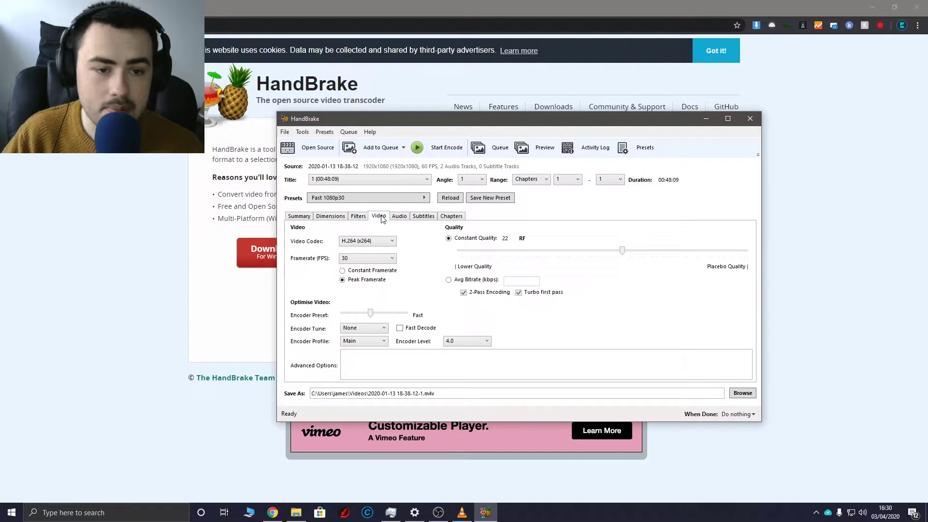
pyautogui.click(372, 262)
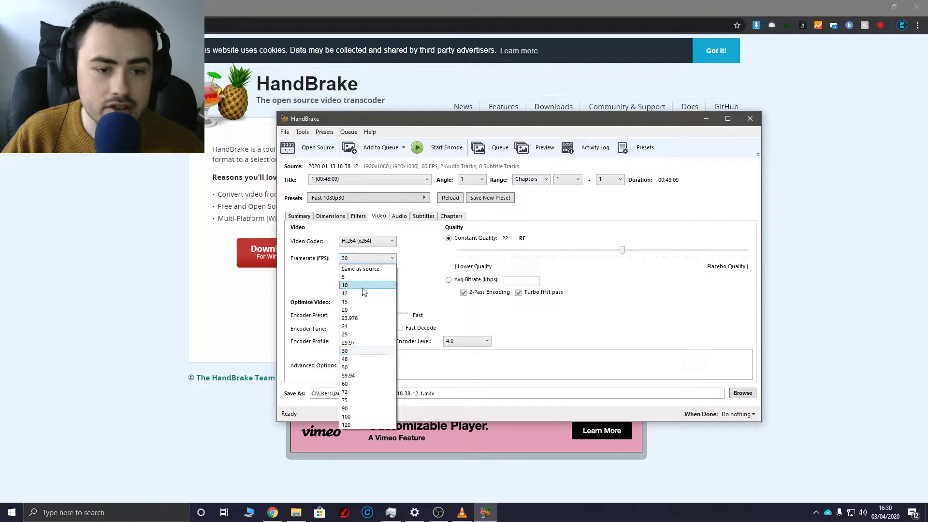
pyautogui.click(352, 389)
pyautogui.click(364, 256)
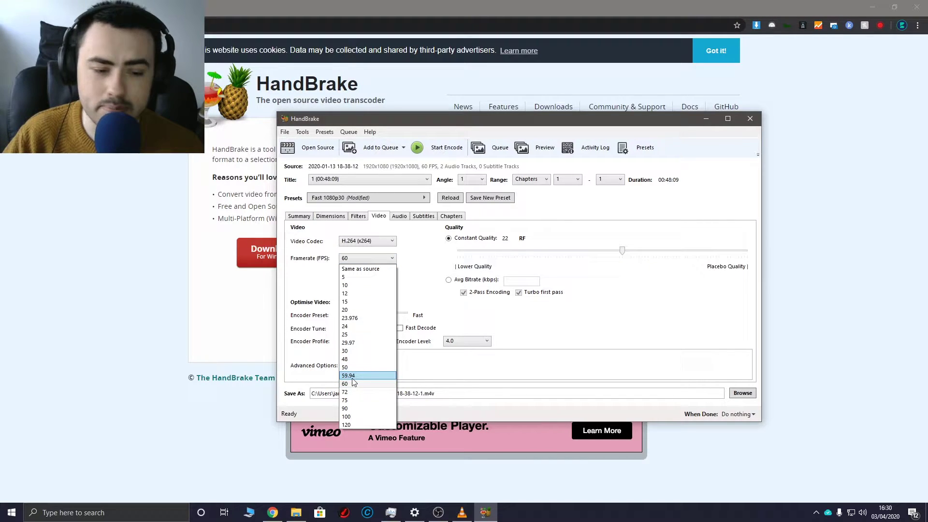
# Check the 2020-01-13 recording's frame rate in its file Properties details.
pyautogui.click(296, 511)
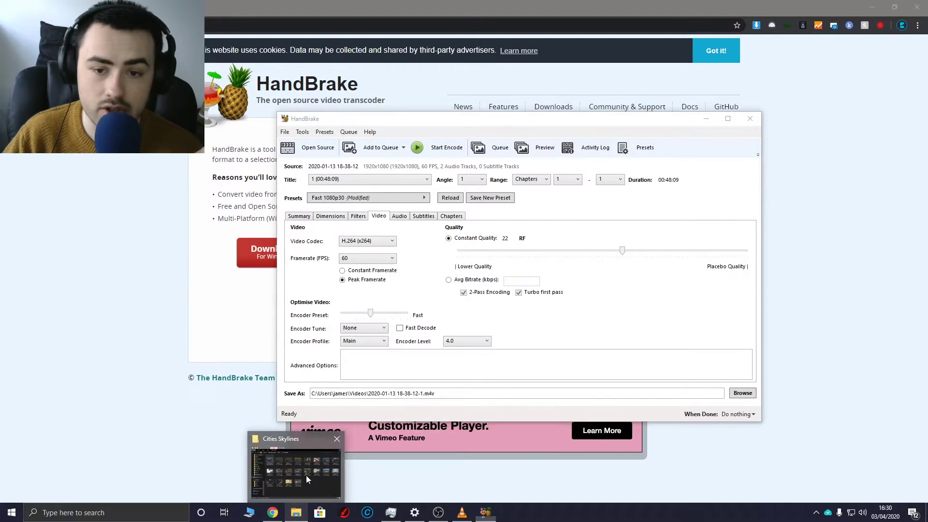
pyautogui.rightClick(480, 414)
pyautogui.click(503, 404)
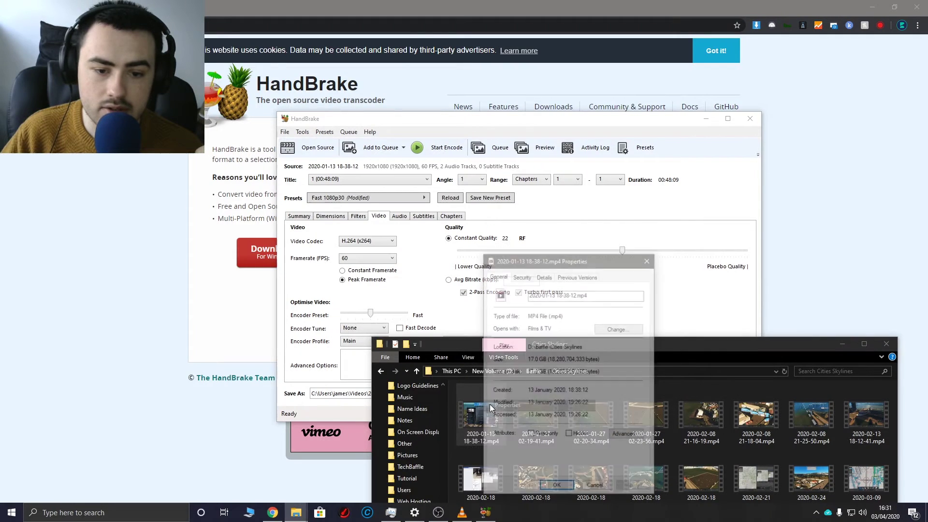
pyautogui.click(543, 275)
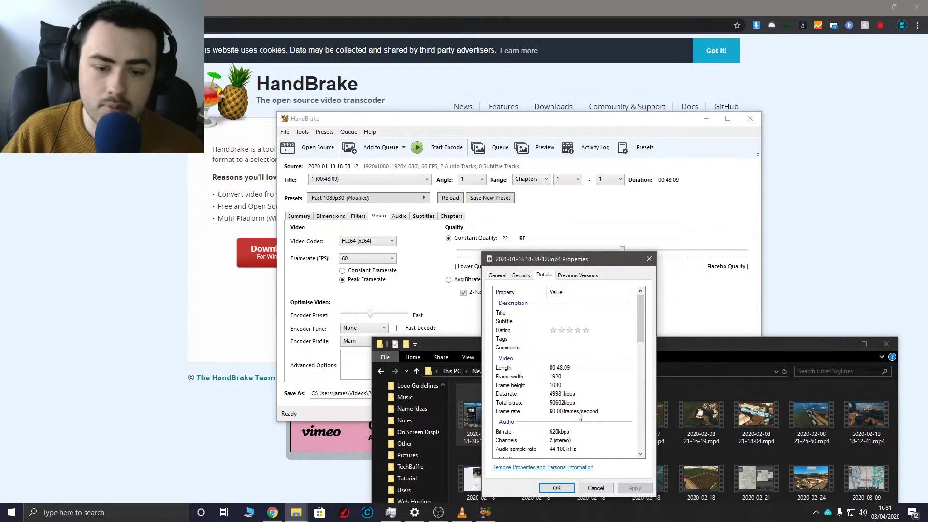
pyautogui.click(649, 258)
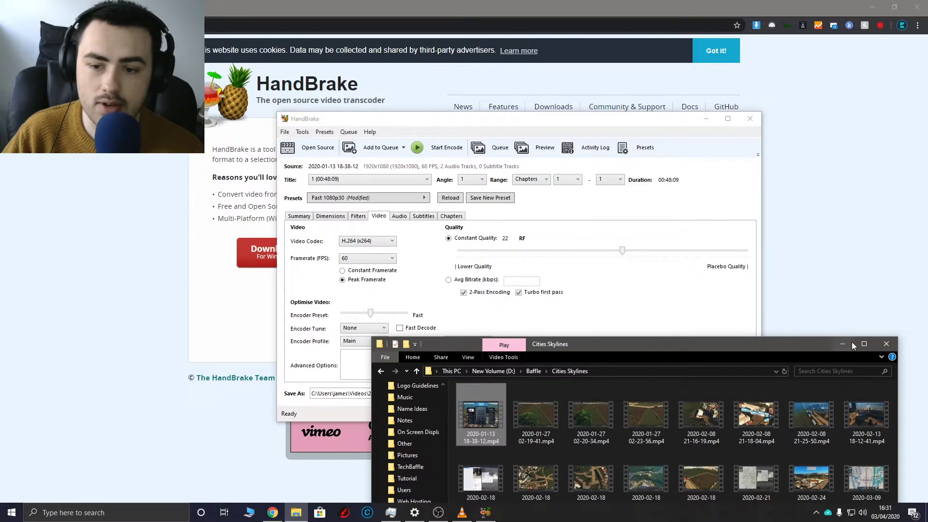
pyautogui.click(296, 512)
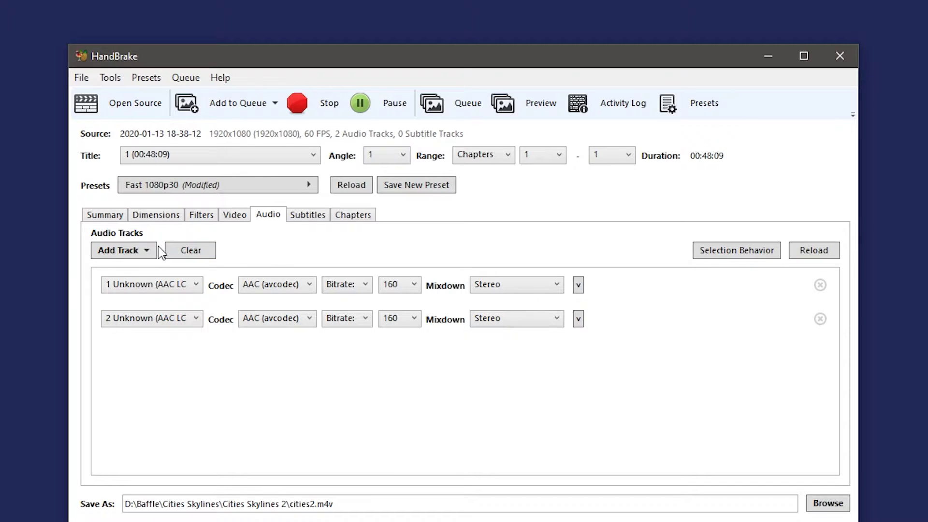
pyautogui.click(139, 251)
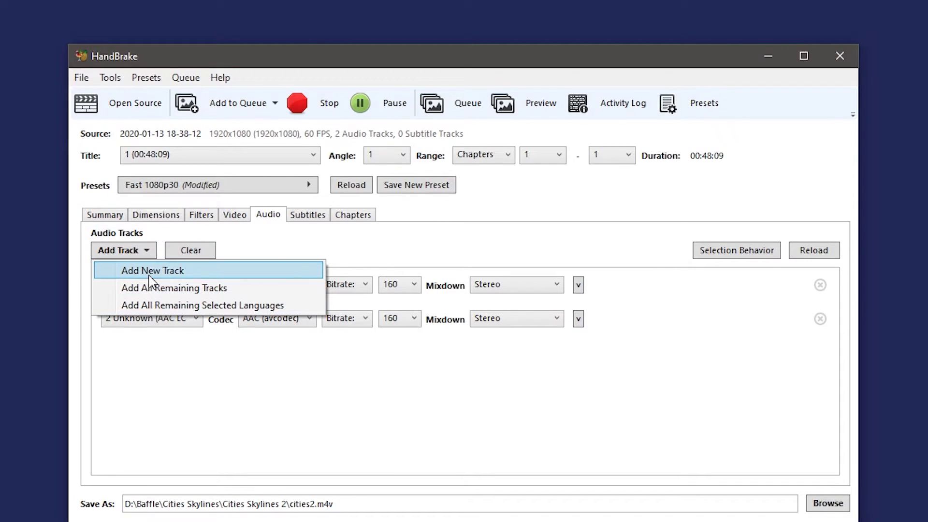
pyautogui.click(180, 383)
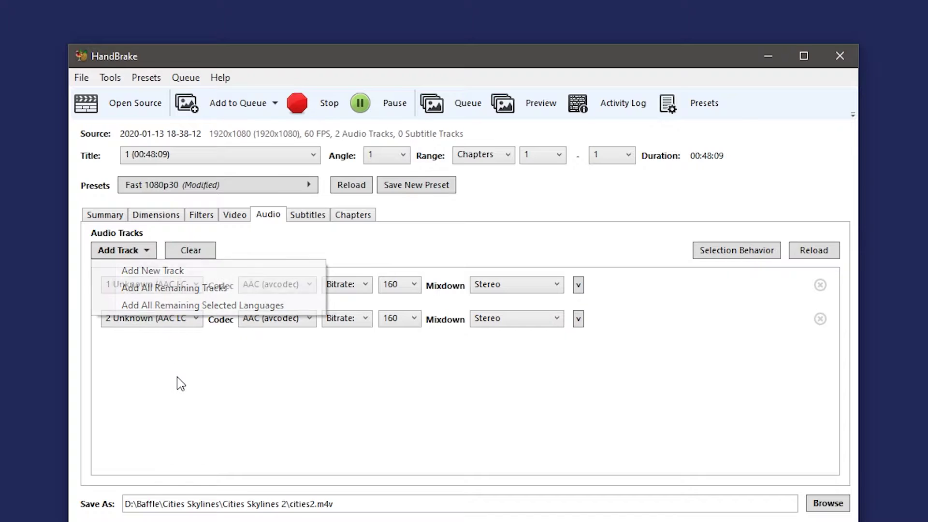
pyautogui.click(156, 324)
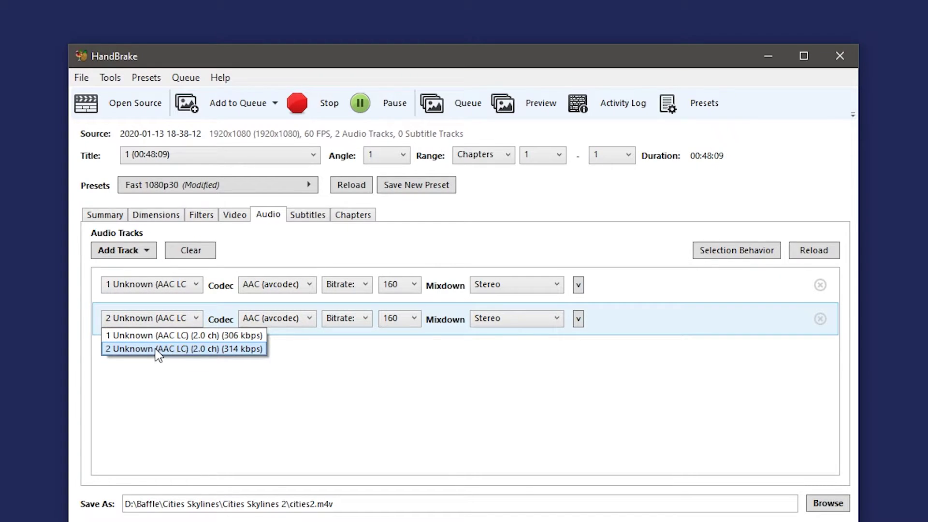
pyautogui.click(156, 349)
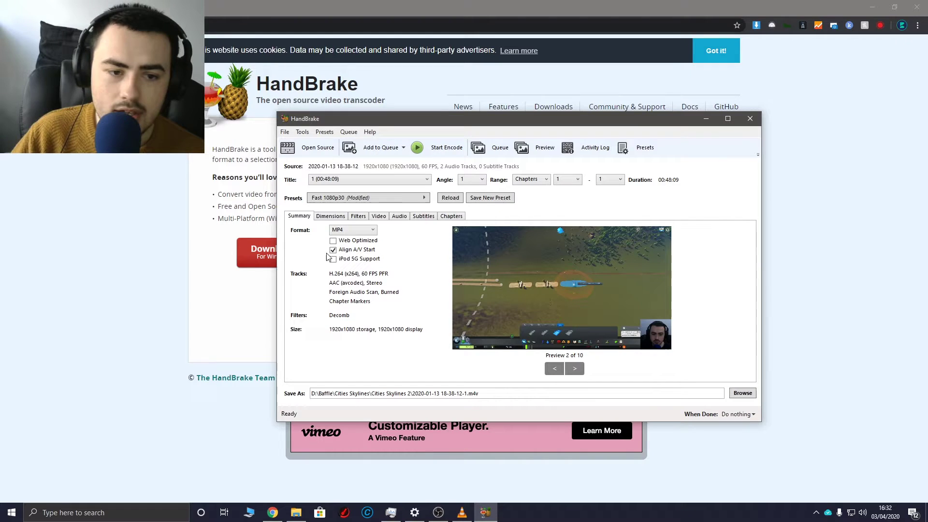
# Save the current settings as a new preset named Fast 1080p60.
pyautogui.click(486, 199)
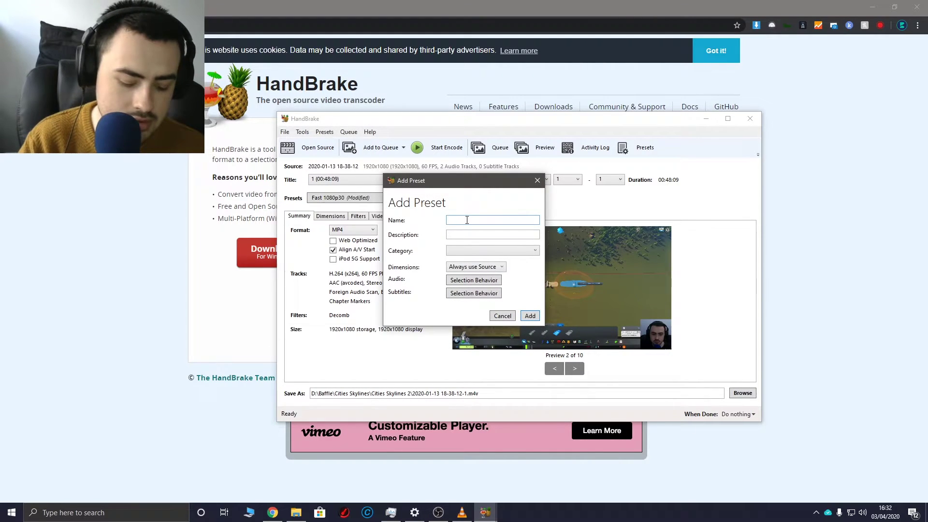
pyautogui.write('Fast 108')
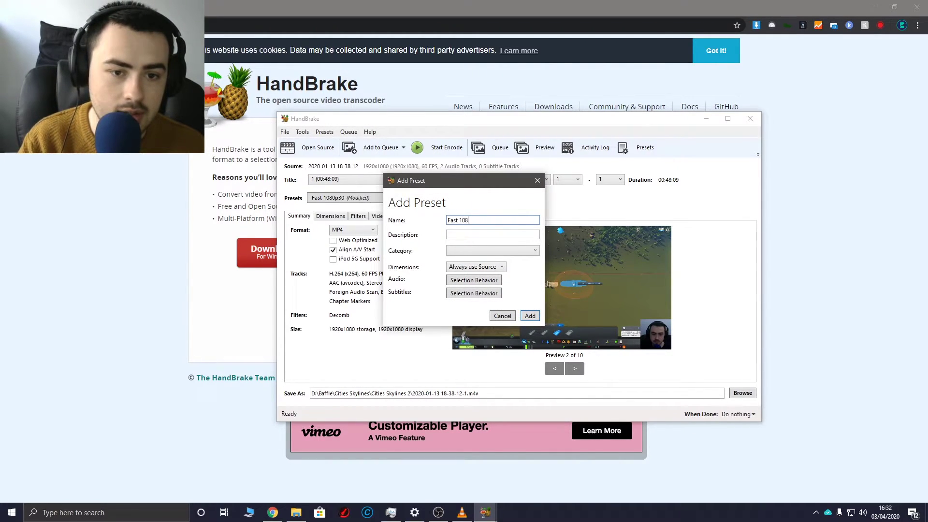
pyautogui.write('0p60')
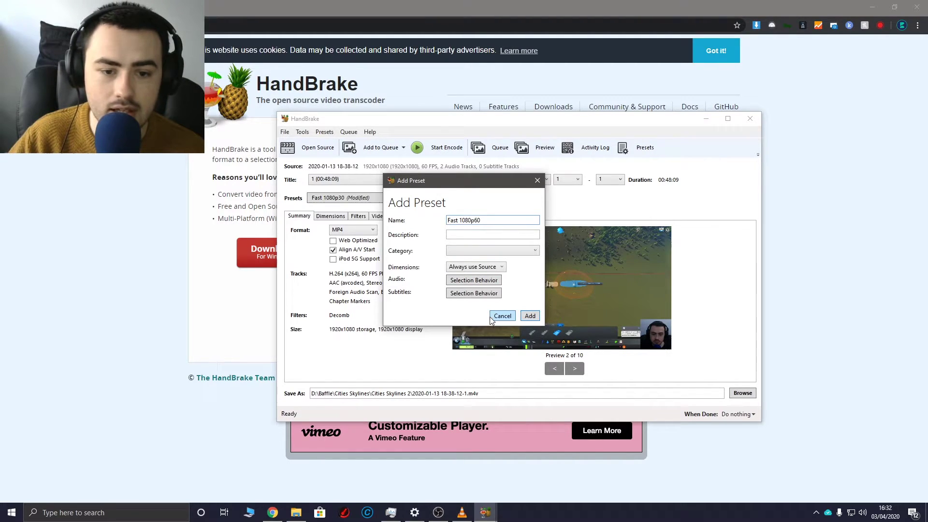
pyautogui.click(529, 316)
# Confirm Fast 1080p60 appears under Custom Presets, then start encoding to cities2.m4v.
pyautogui.click(362, 198)
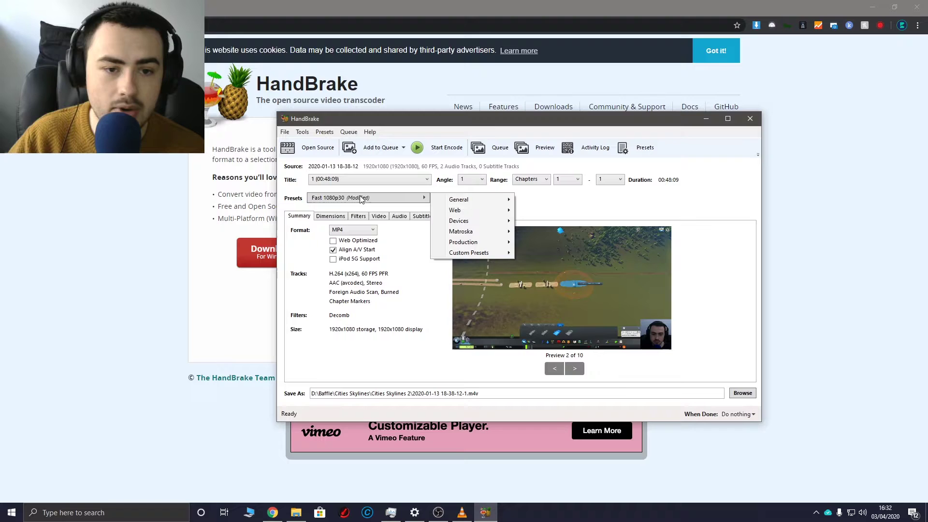
pyautogui.moveTo(454, 201)
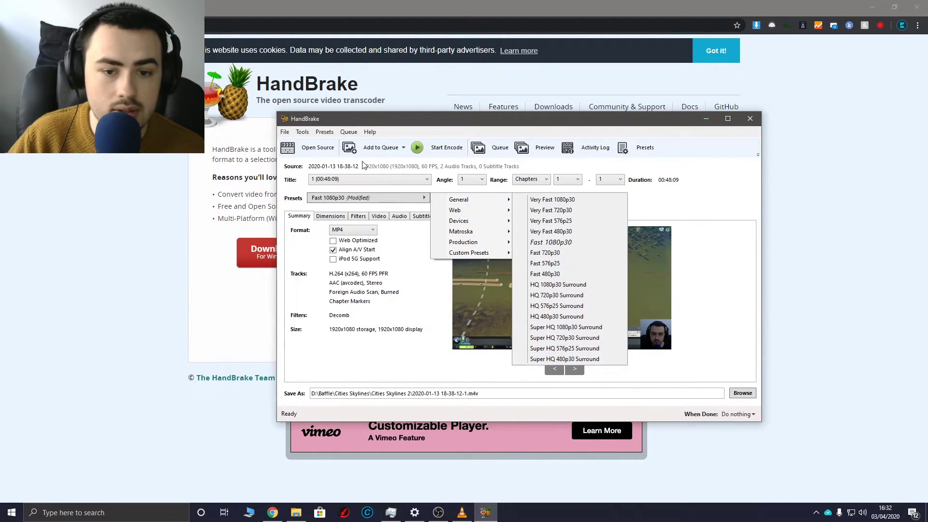
pyautogui.moveTo(465, 253)
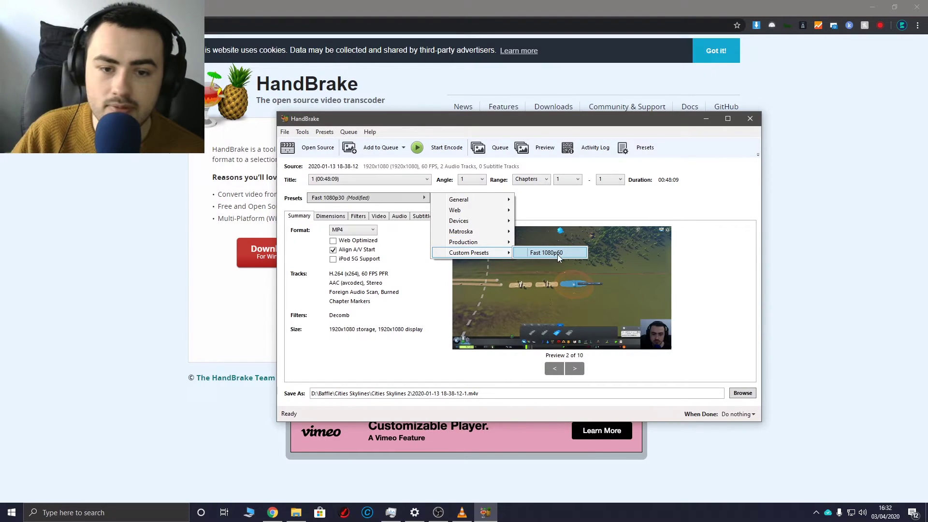
pyautogui.click(442, 151)
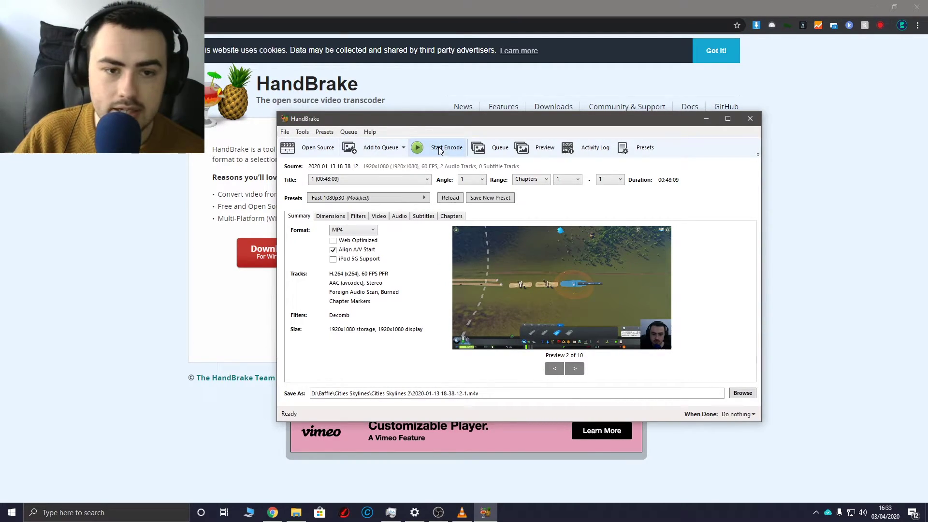
pyautogui.click(440, 149)
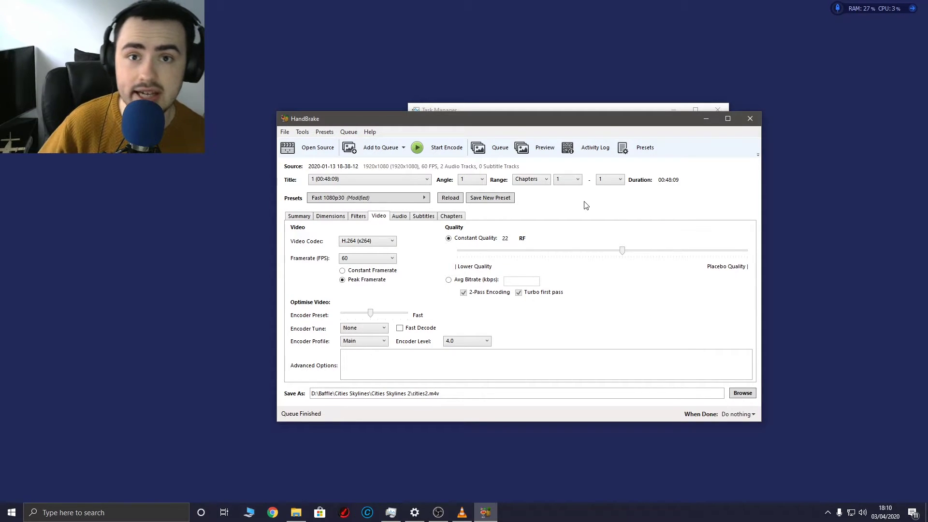
# Drag cities2.m4v into the 11050002 sequence and dismiss the Clip Mismatch Warning.
pyautogui.press('super')
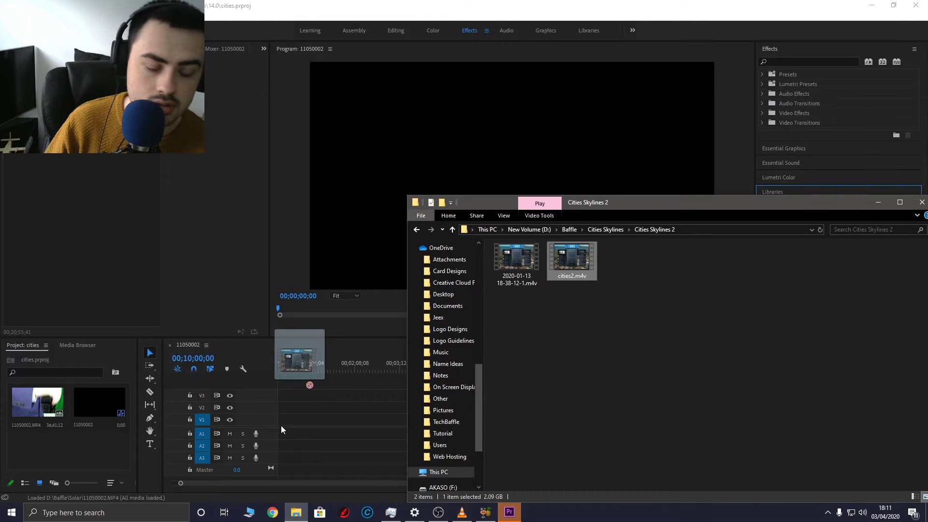
pyautogui.moveTo(281, 430); pyautogui.dragTo(286, 419)
pyautogui.click(390, 220)
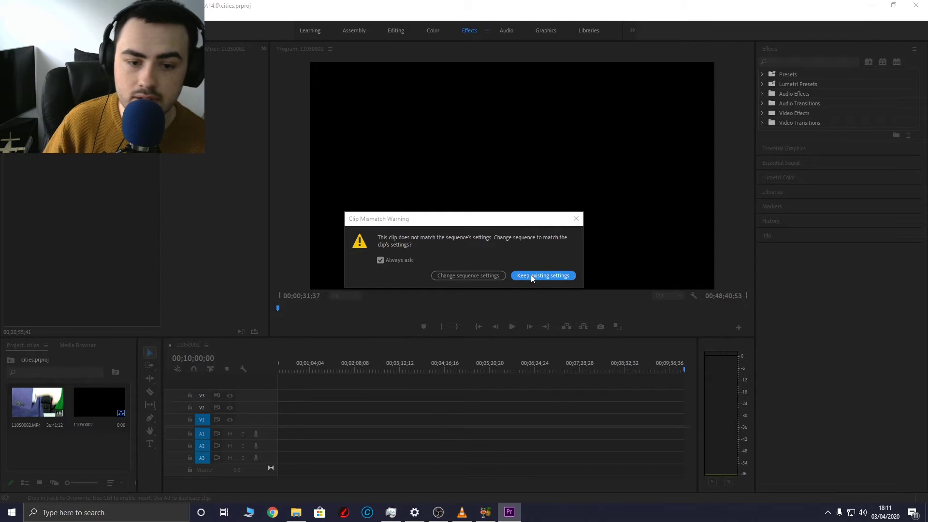
pyautogui.click(483, 275)
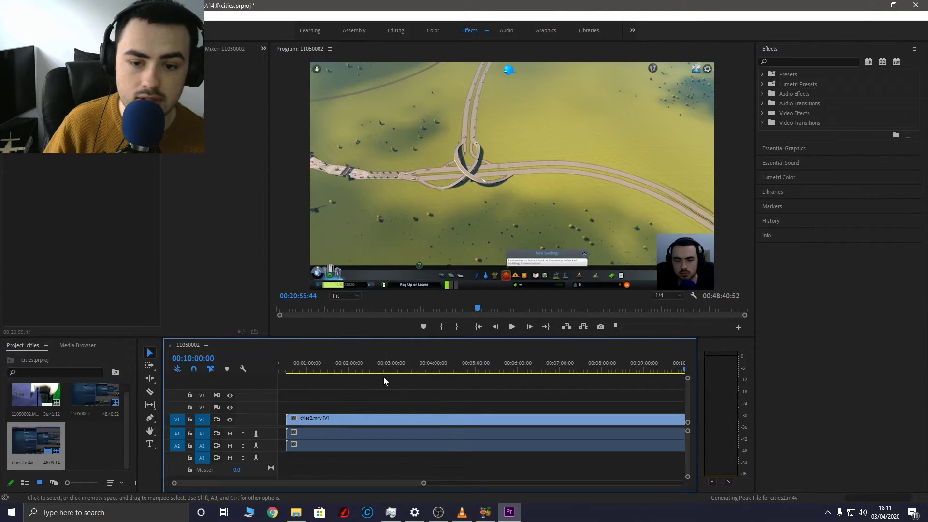
# Zoom the timeline on the clip, jump to 00:01:46:41, and play then stop it.
pyautogui.click(299, 416)
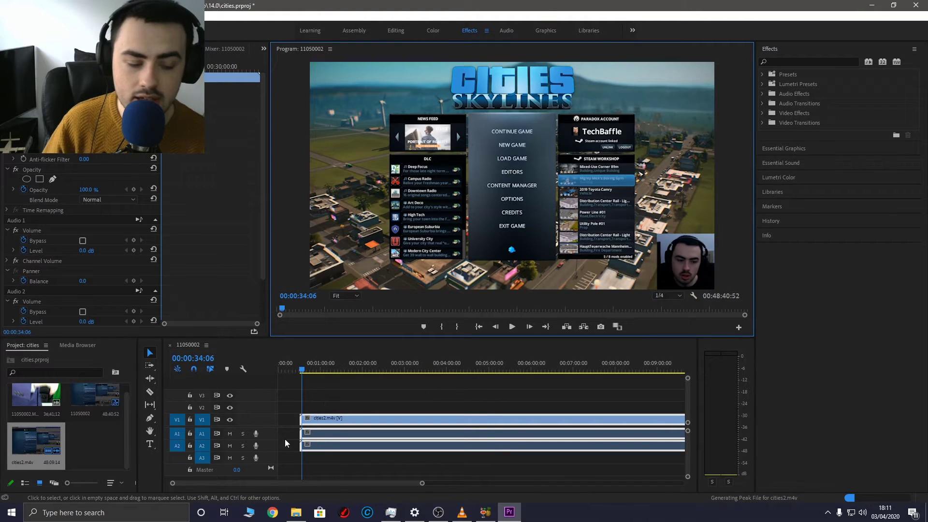
pyautogui.moveTo(422, 482); pyautogui.dragTo(385, 483)
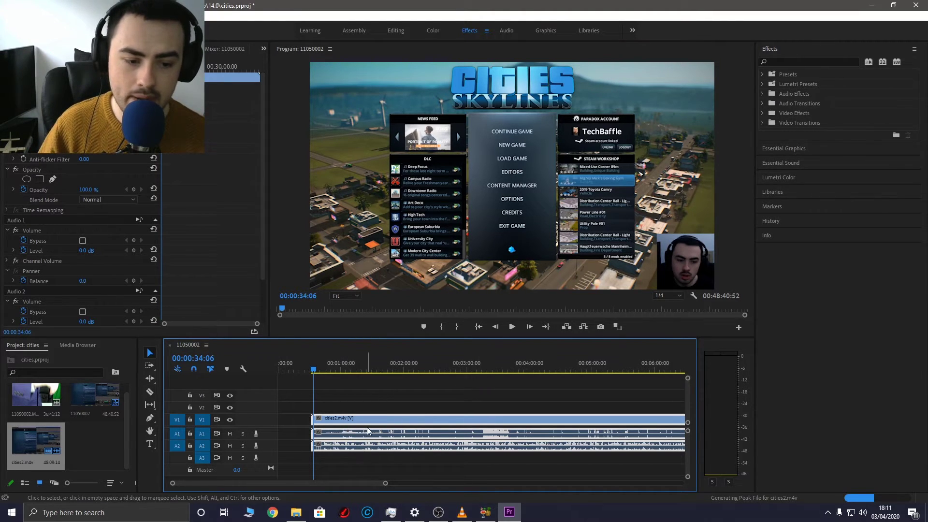
pyautogui.click(293, 437)
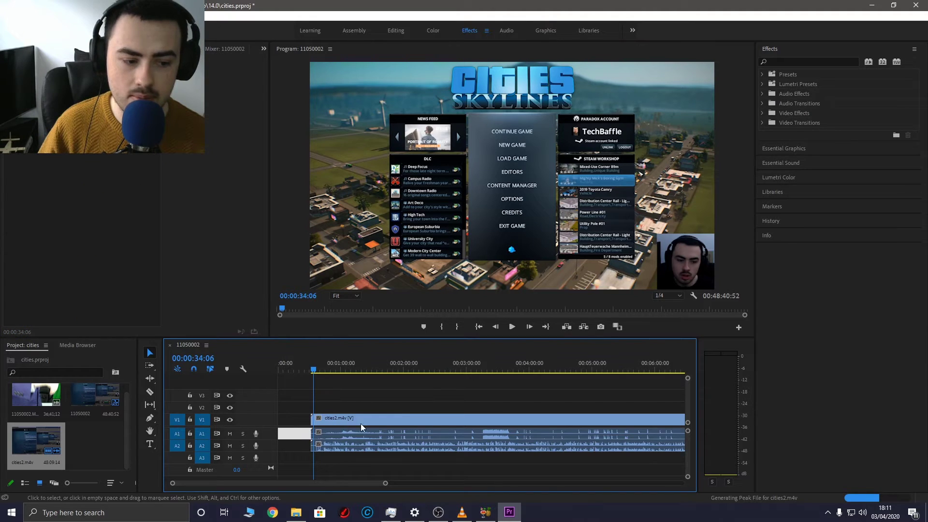
pyautogui.click(393, 444)
pyautogui.click(390, 367)
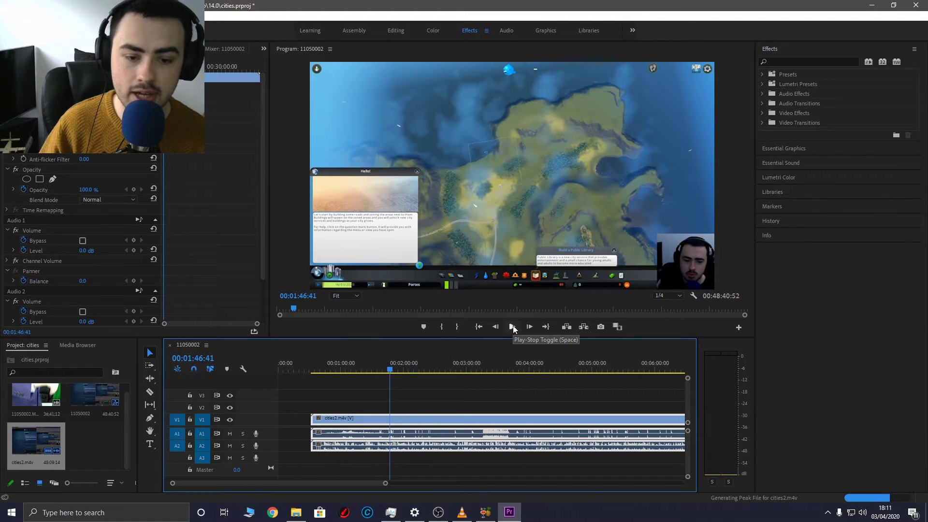
pyautogui.click(512, 327)
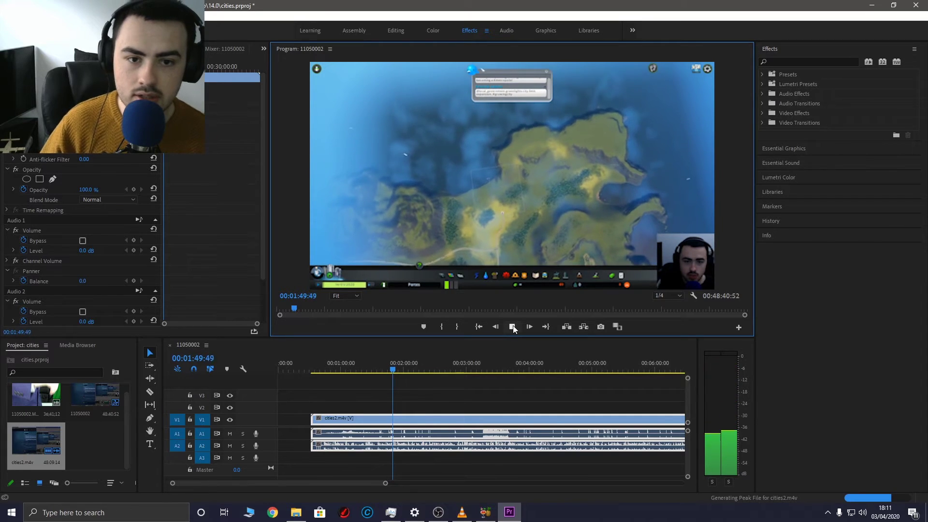
pyautogui.click(512, 326)
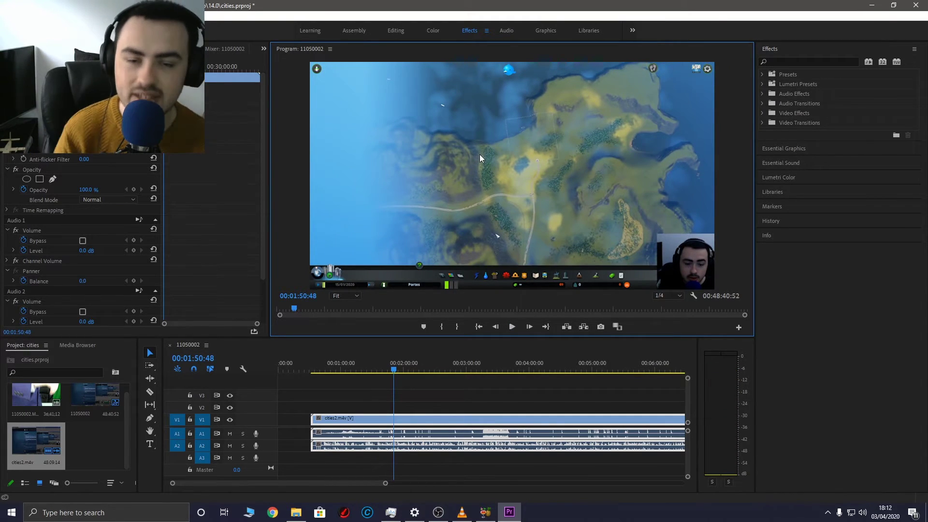